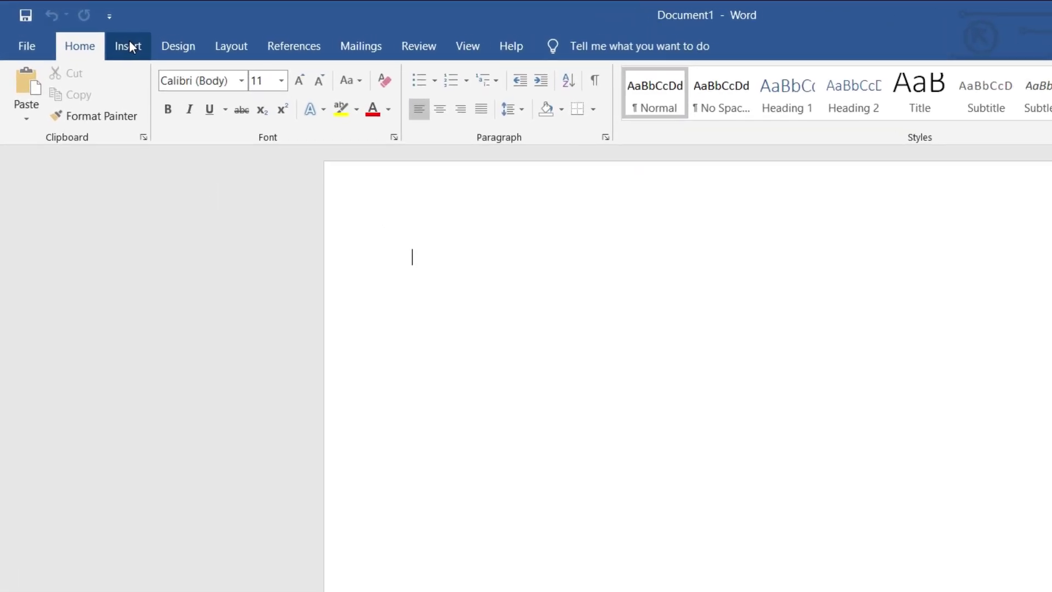
- Switch the blank Document1 ribbon to the Insert tab
{"action": "left_click", "coordinate": [121, 42]}
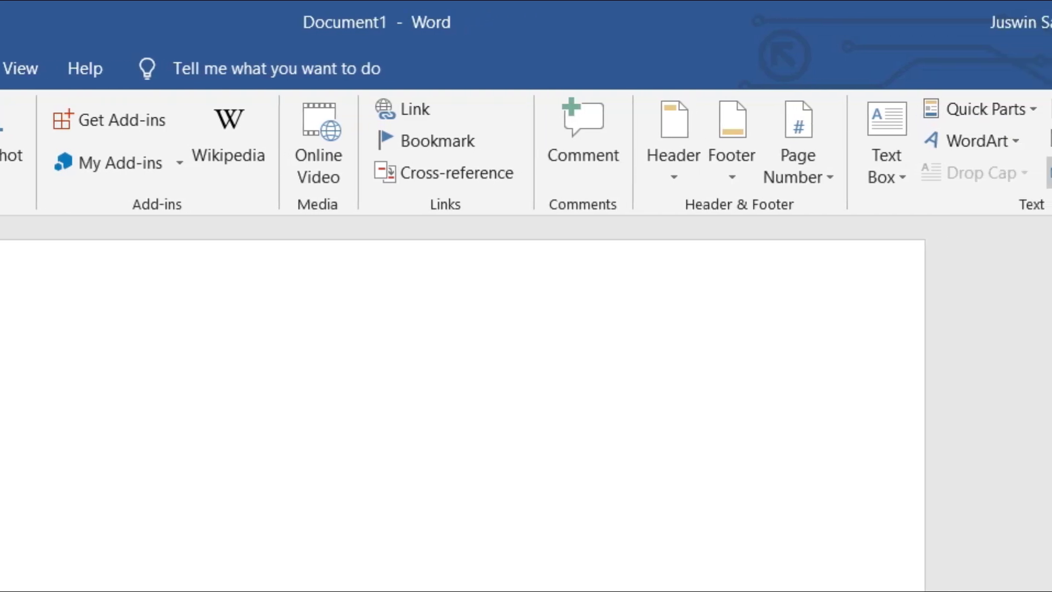
- In Object > Create from File, choose F:\Downloads\Sample PDF.pdf and tick Link to file
{"action": "left_click", "coordinate": [1028, 172]}
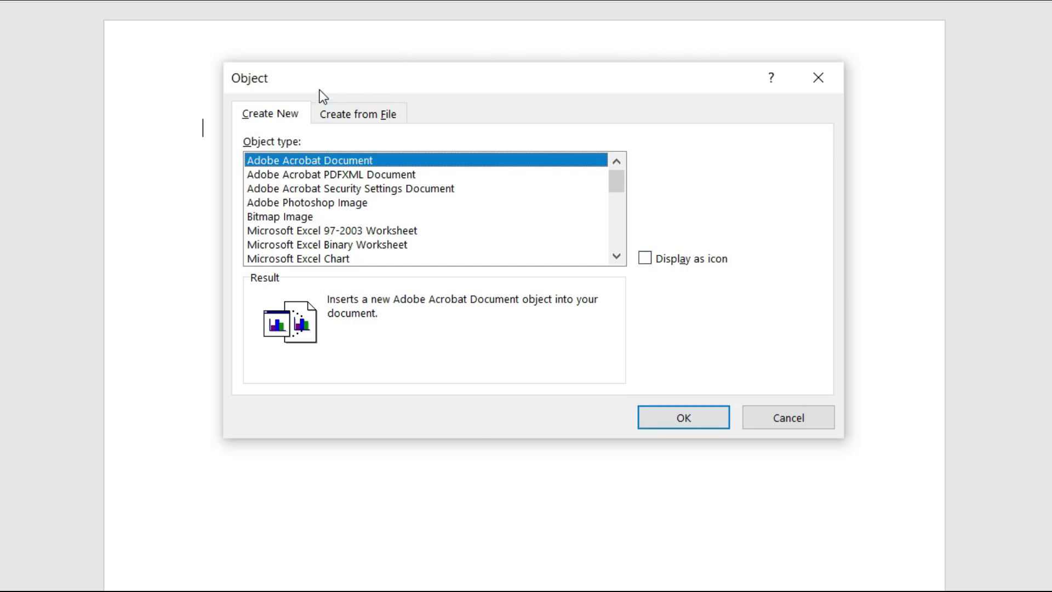
{"action": "left_click", "coordinate": [325, 114]}
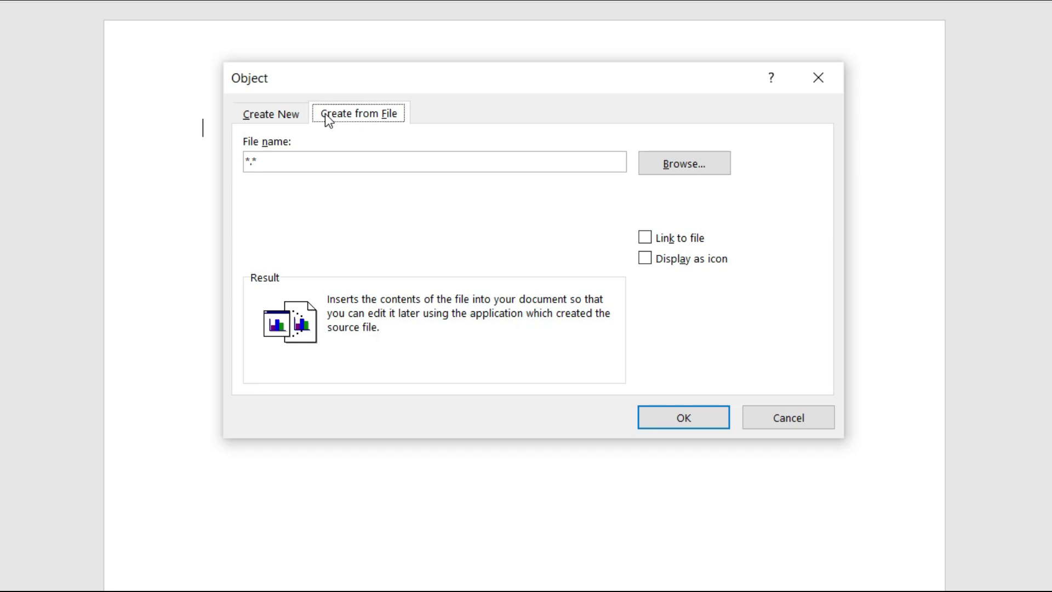
{"action": "left_click", "coordinate": [696, 164]}
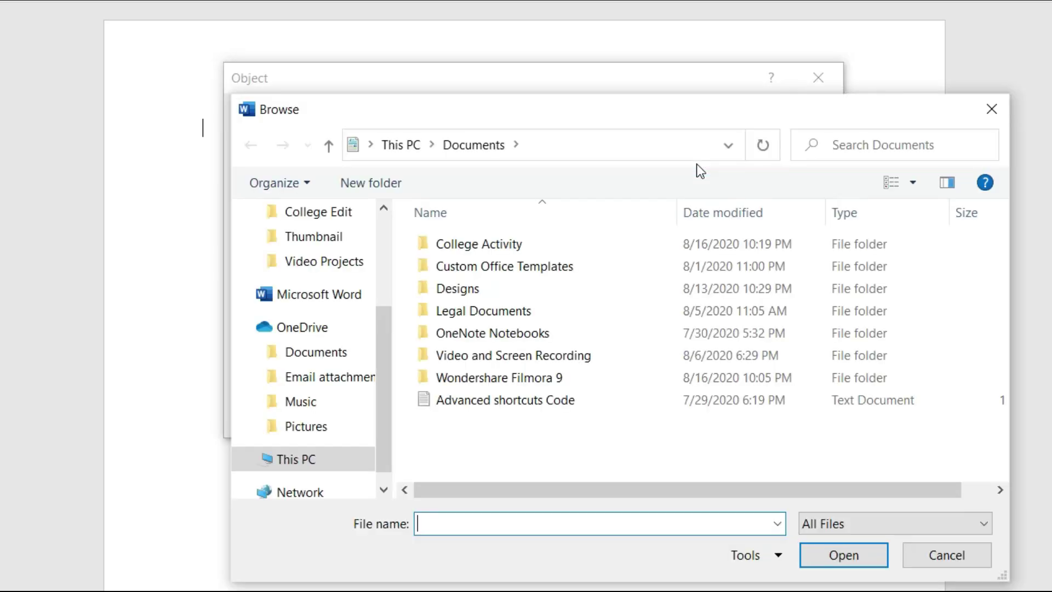
{"action": "scroll", "coordinate": [332, 392], "scroll_direction": "down", "scroll_amount": 1}
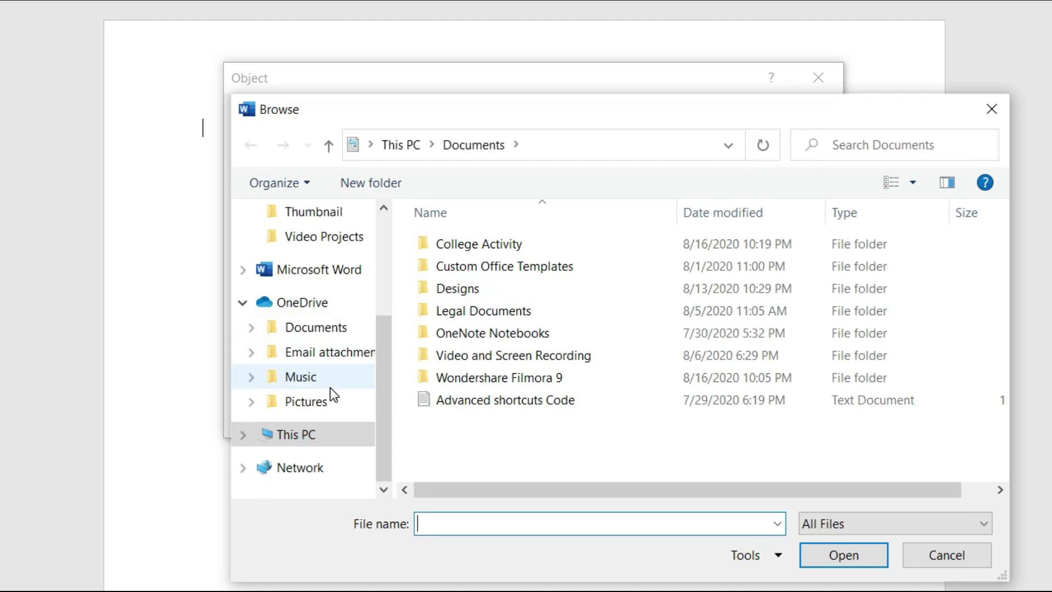
{"action": "scroll", "coordinate": [324, 296], "scroll_direction": "up", "scroll_amount": 2}
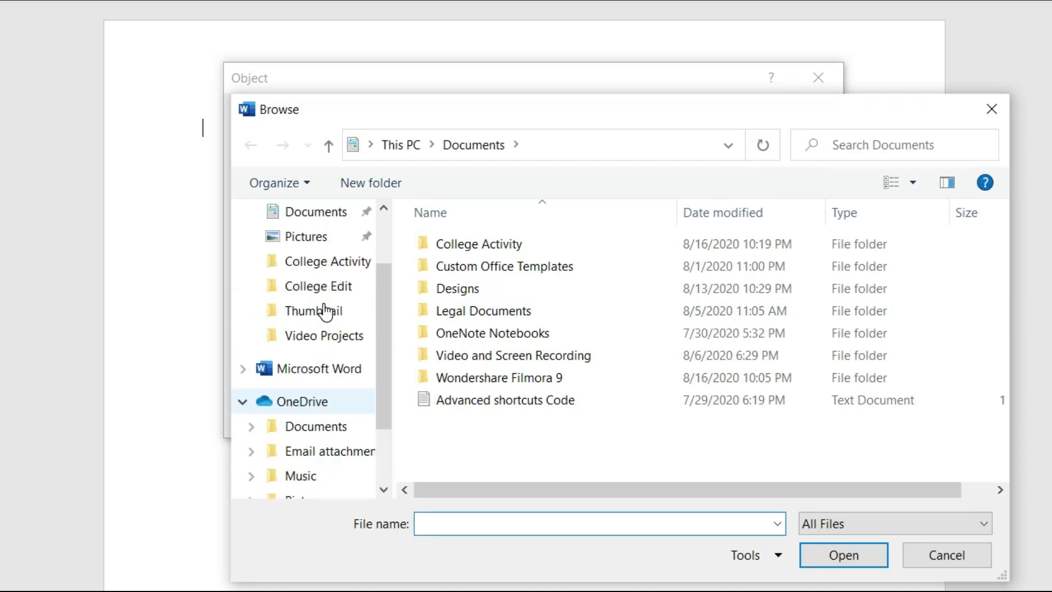
{"action": "scroll", "coordinate": [325, 310], "scroll_direction": "up", "scroll_amount": 1}
{"action": "left_click", "coordinate": [327, 236]}
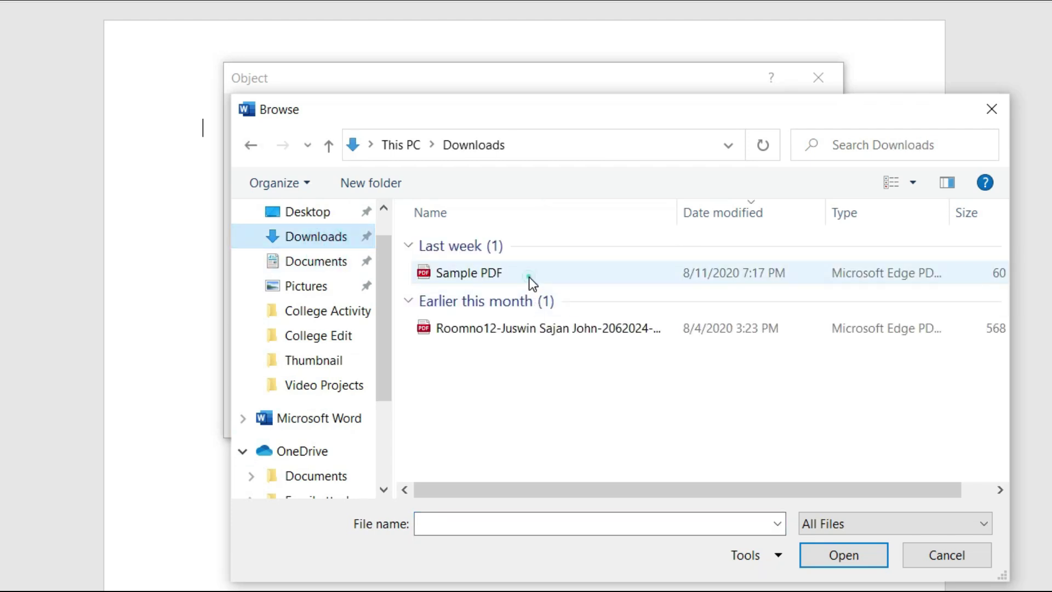
{"action": "double_click", "coordinate": [529, 278]}
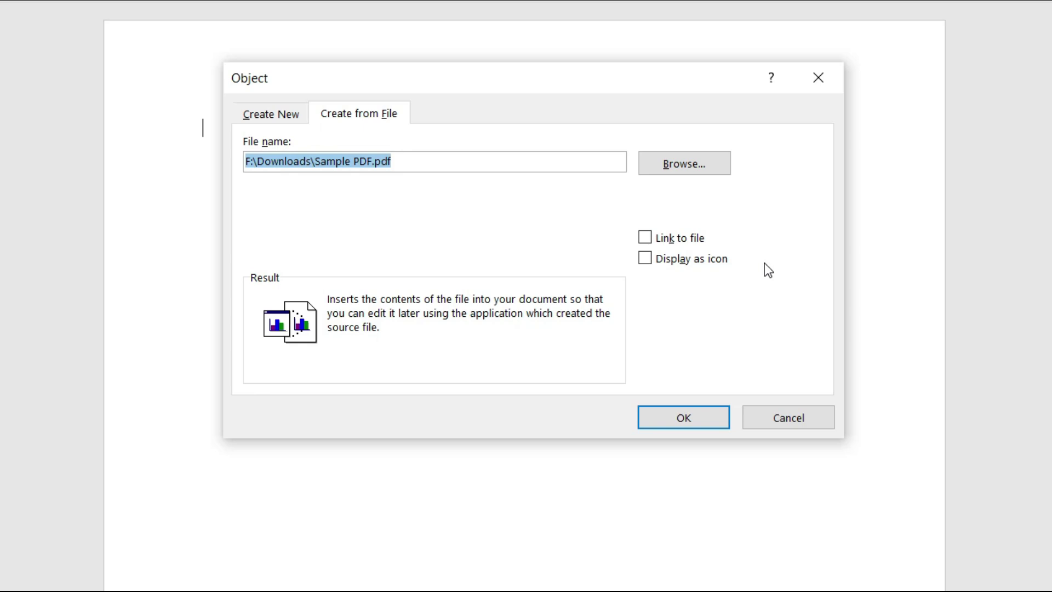
{"action": "left_click", "coordinate": [645, 239]}
- Insert the linked Sample PDF object into Document1, then select and deselect it
{"action": "left_click", "coordinate": [692, 423]}
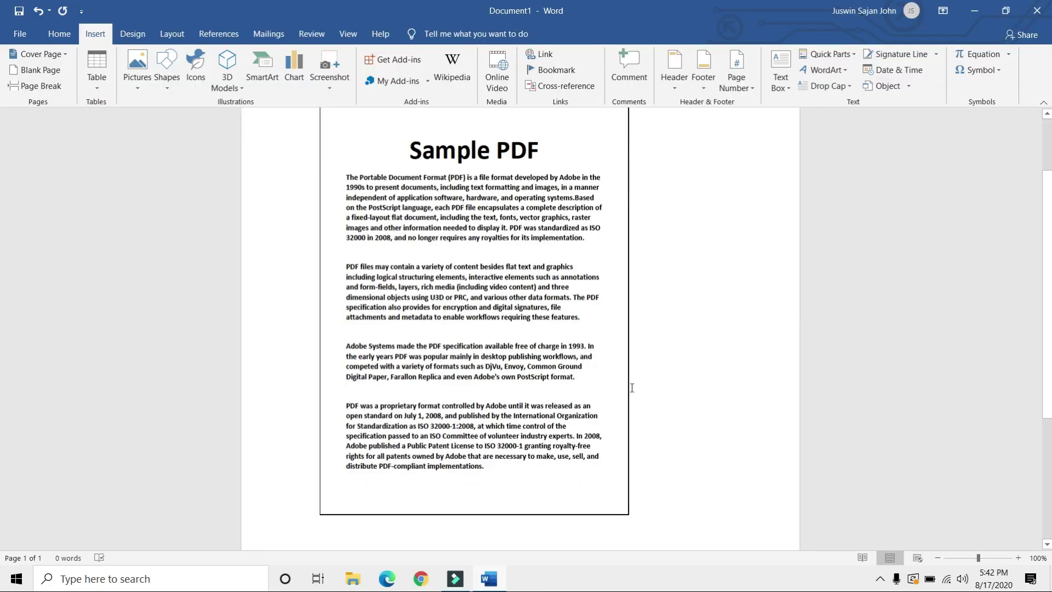
{"action": "scroll", "coordinate": [664, 307], "scroll_direction": "up", "scroll_amount": 3}
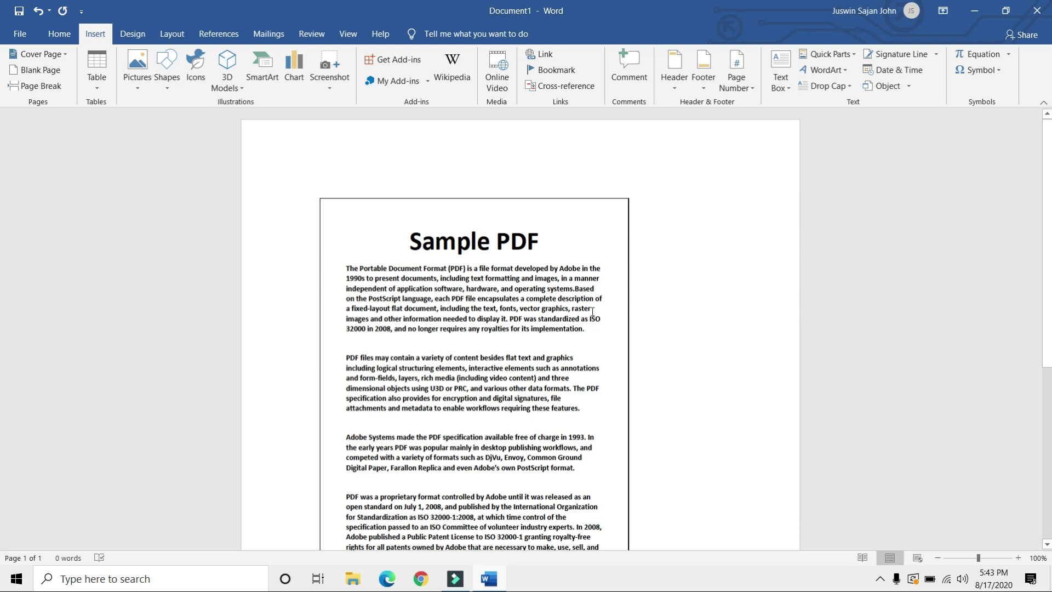
{"action": "left_click", "coordinate": [606, 281]}
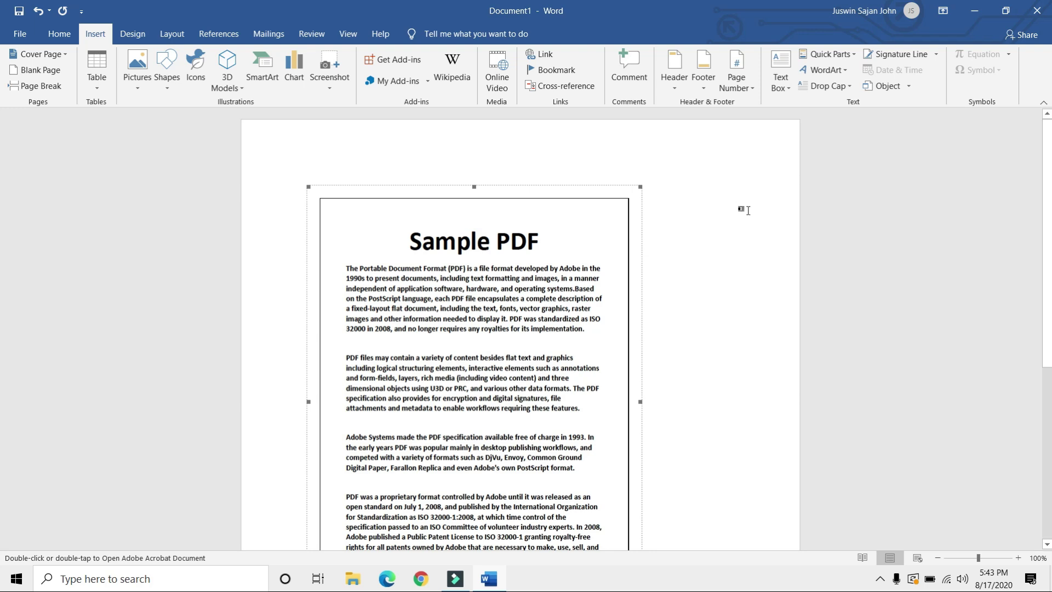
{"action": "left_click", "coordinate": [744, 210]}
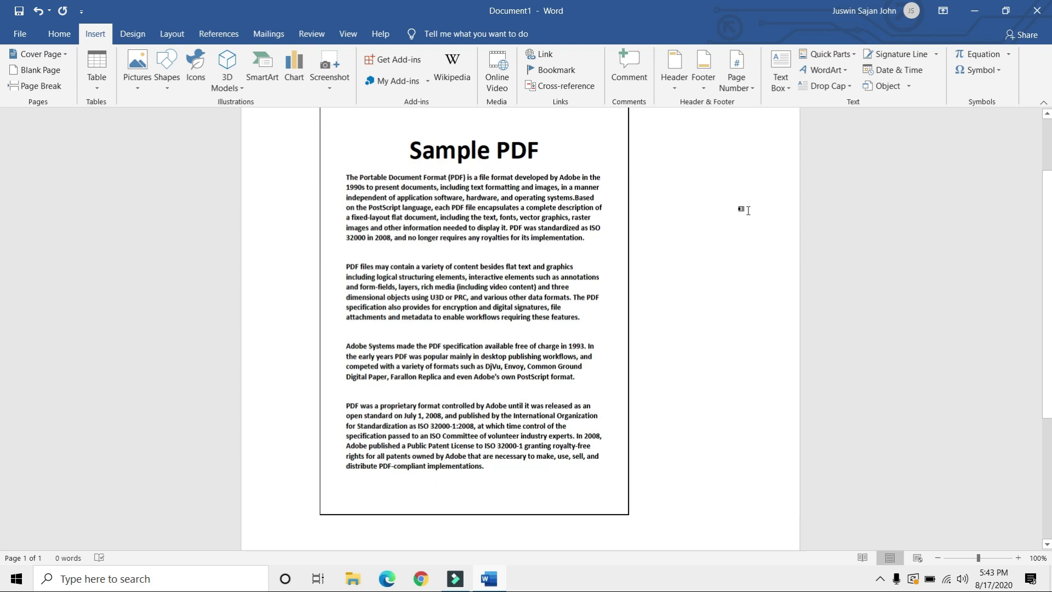
{"action": "scroll", "coordinate": [744, 210], "scroll_direction": "up", "scroll_amount": 1}
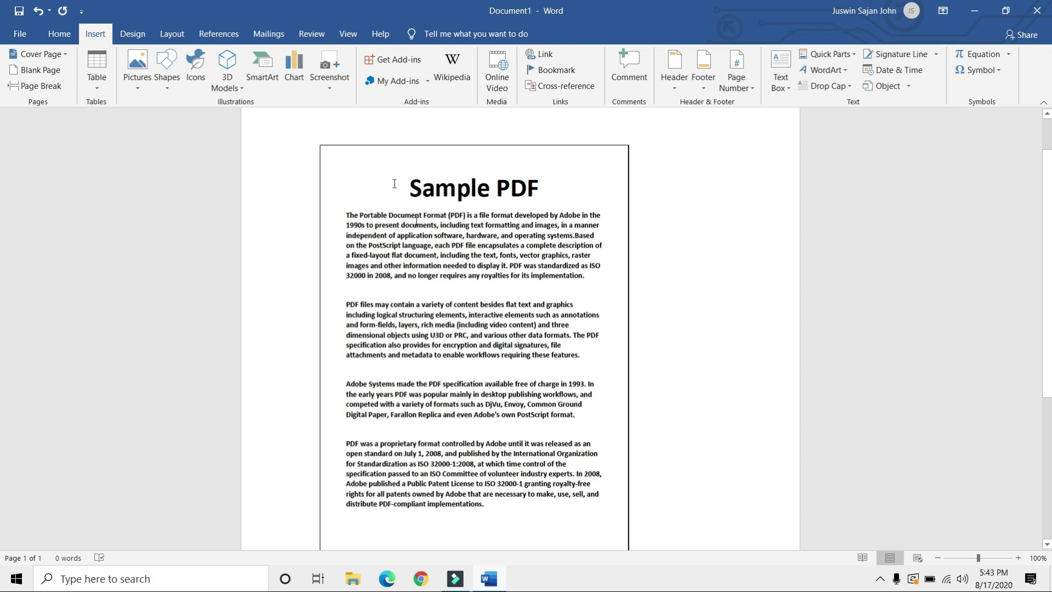
- Open the embedded PDF in Acrobat Reader, look through both pages, then close it
{"action": "double_click", "coordinate": [424, 372]}
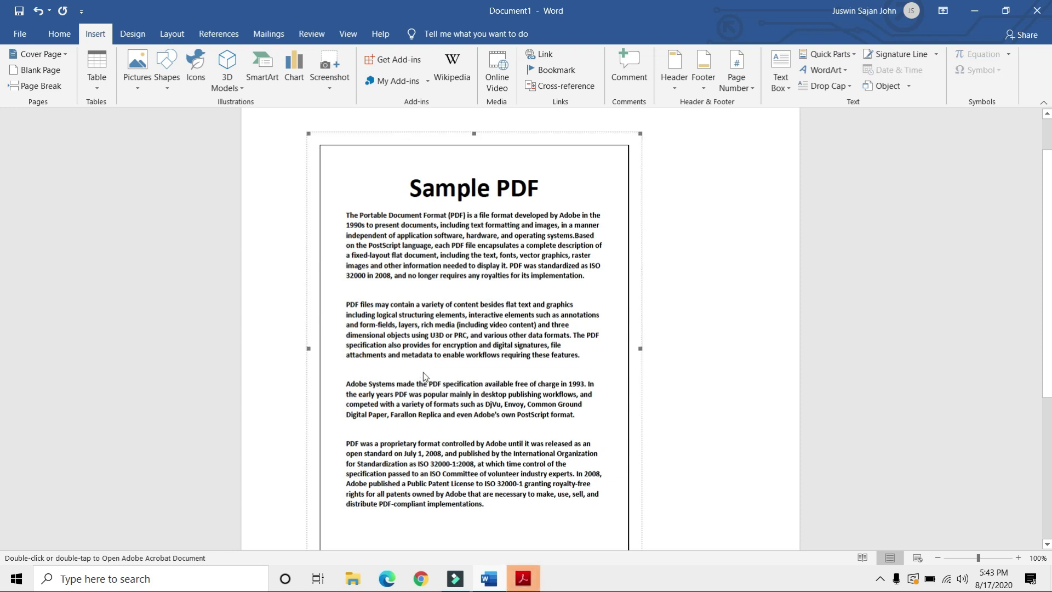
{"action": "left_click", "coordinate": [523, 578]}
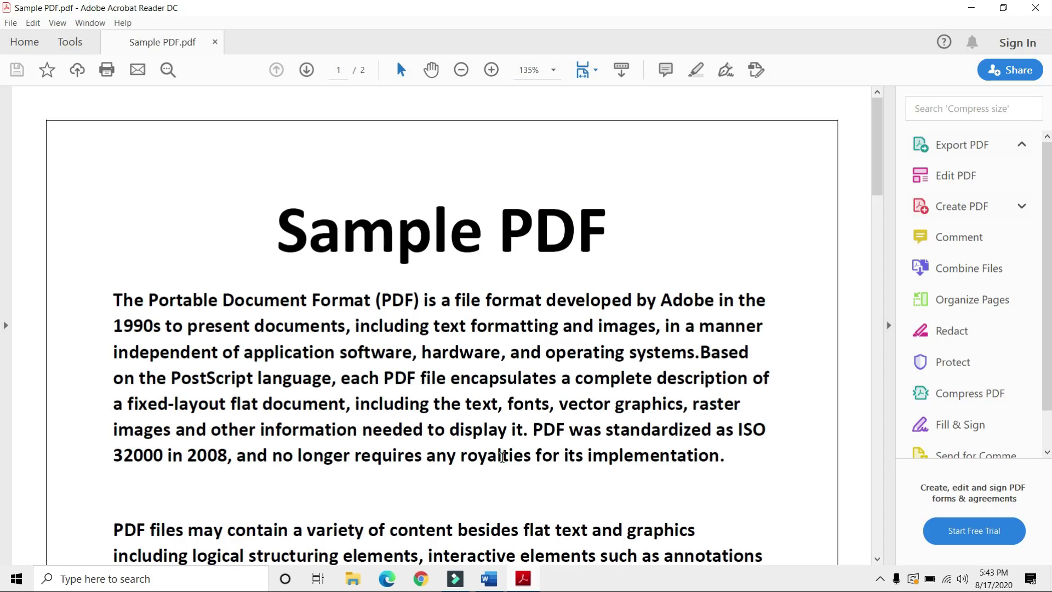
{"action": "scroll", "coordinate": [502, 456], "scroll_direction": "down", "scroll_amount": 10}
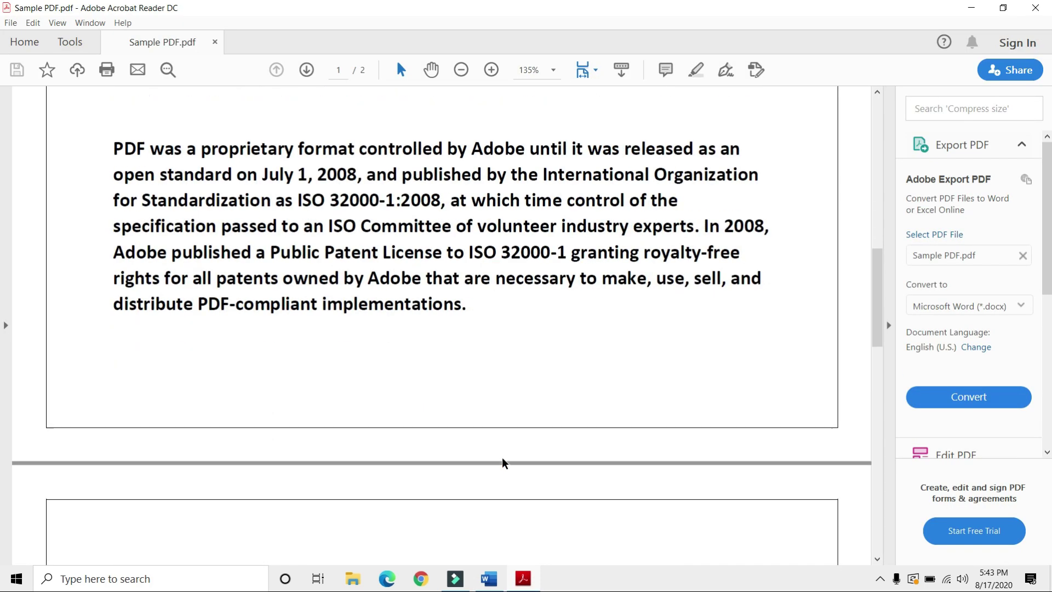
{"action": "scroll", "coordinate": [502, 462], "scroll_direction": "down", "scroll_amount": 4}
{"action": "key", "text": "Home"}
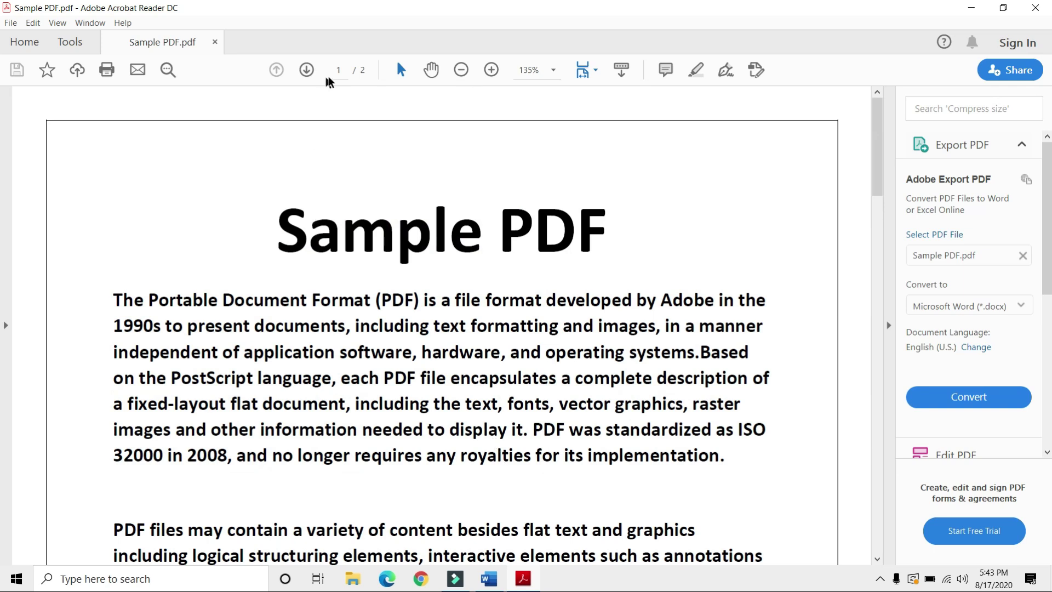
{"action": "scroll", "coordinate": [416, 308], "scroll_direction": "down", "scroll_amount": 5}
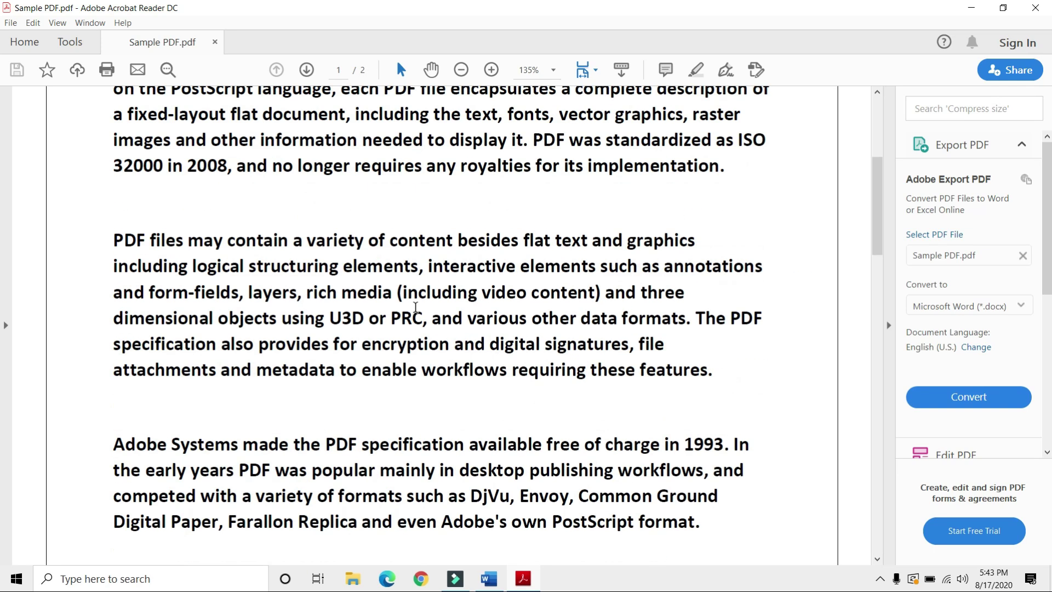
{"action": "scroll", "coordinate": [415, 308], "scroll_direction": "down", "scroll_amount": 15}
{"action": "scroll", "coordinate": [417, 311], "scroll_direction": "up", "scroll_amount": 20}
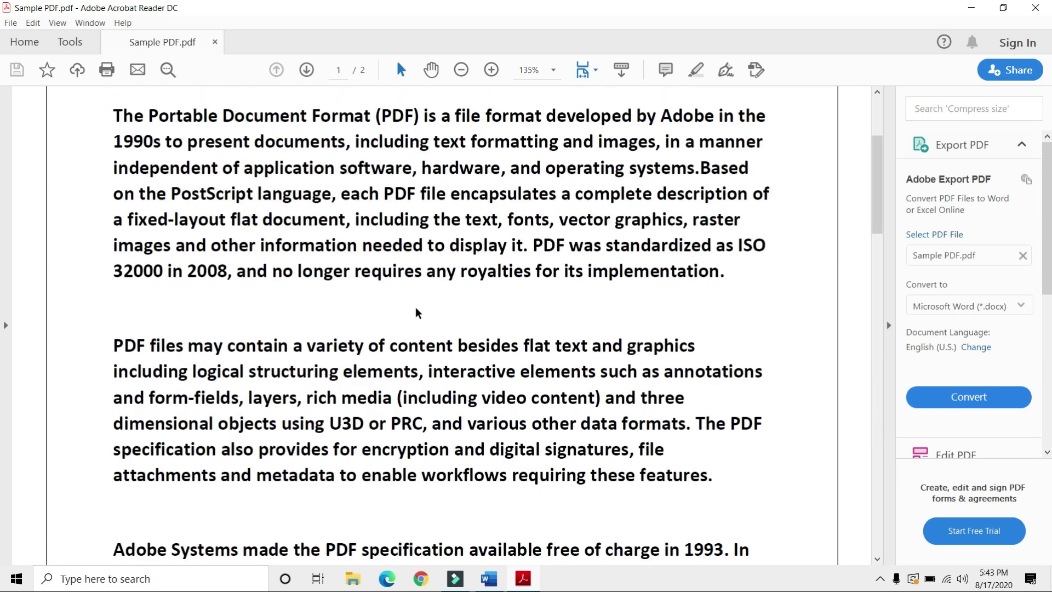
{"action": "scroll", "coordinate": [416, 313], "scroll_direction": "up", "scroll_amount": 4}
{"action": "scroll", "coordinate": [416, 313], "scroll_direction": "down", "scroll_amount": 15}
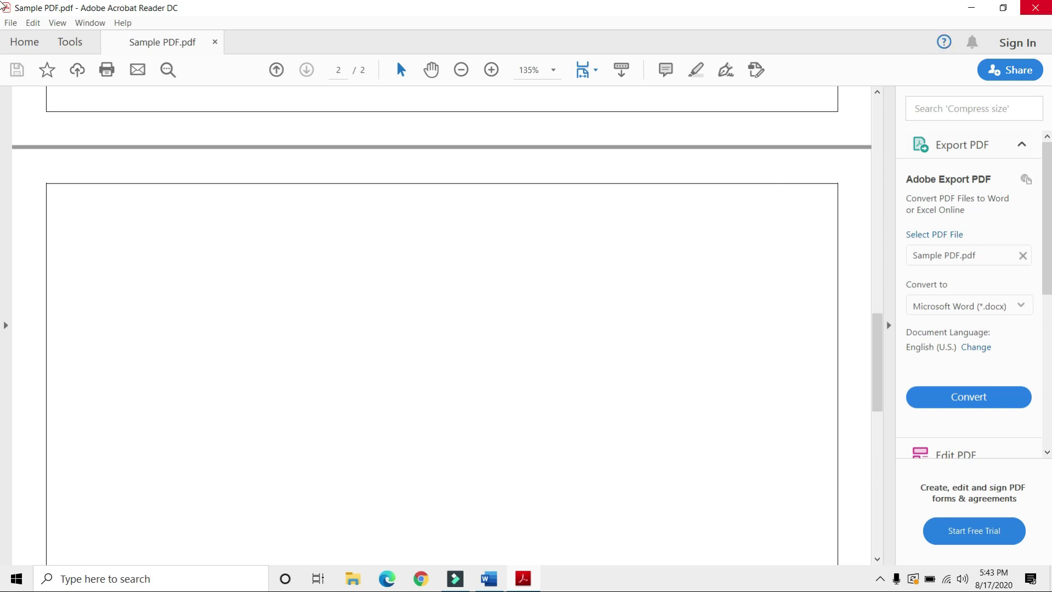
{"action": "left_click", "coordinate": [1036, 7]}
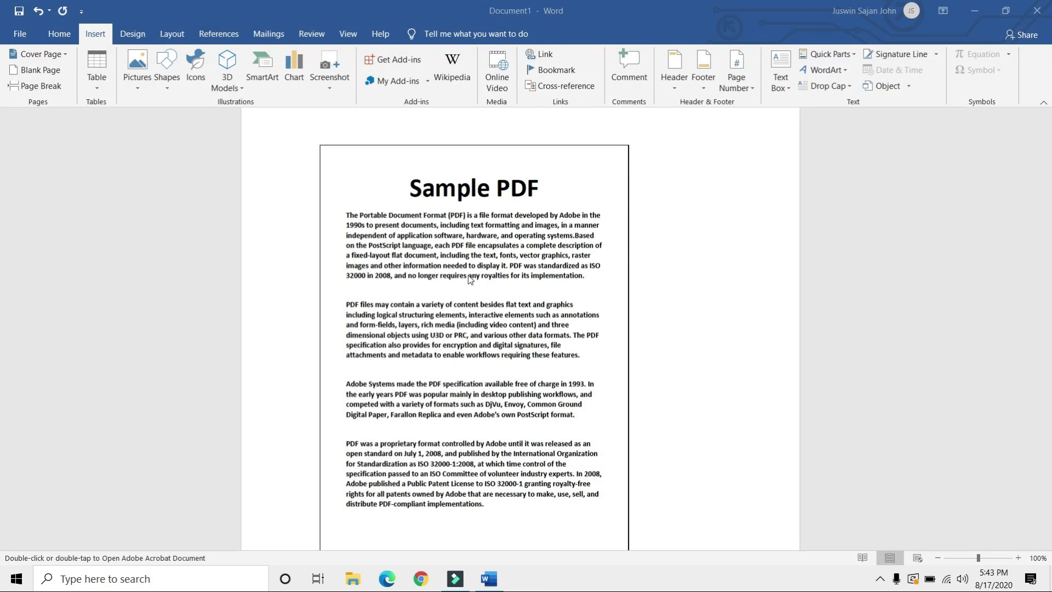
- Set a new Object from File to F:\Downloads\Sample PDF.pdf with Display as icon ticked
{"action": "left_click", "coordinate": [881, 86]}
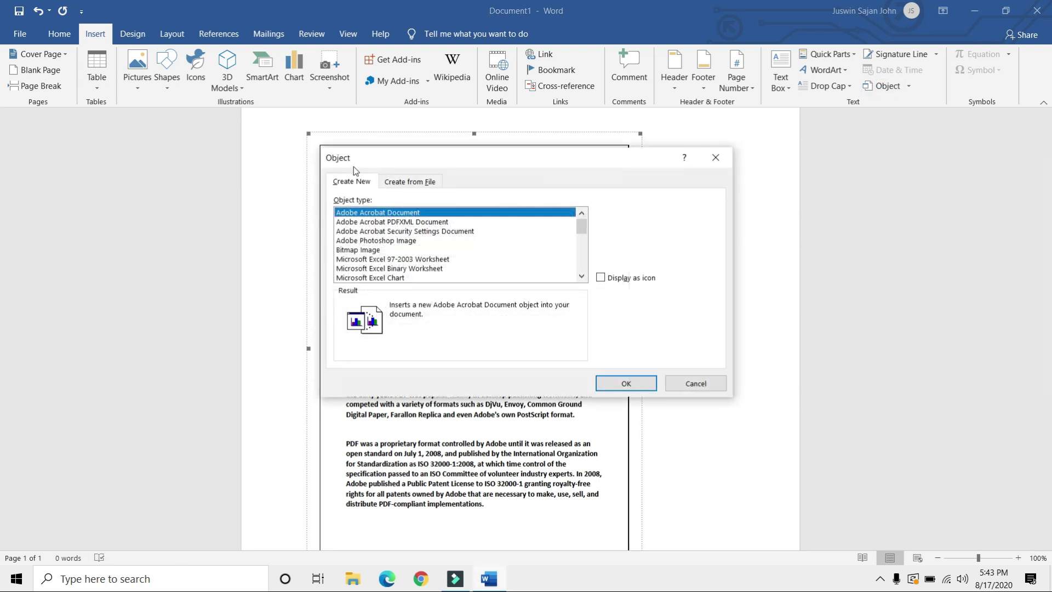
{"action": "left_click", "coordinate": [404, 182]}
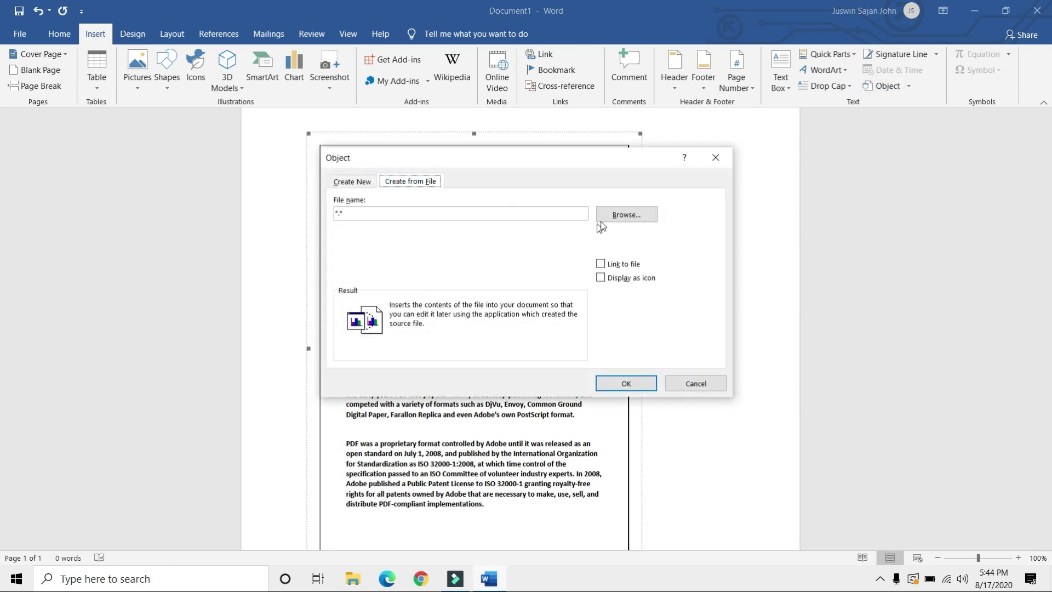
{"action": "left_click", "coordinate": [625, 215]}
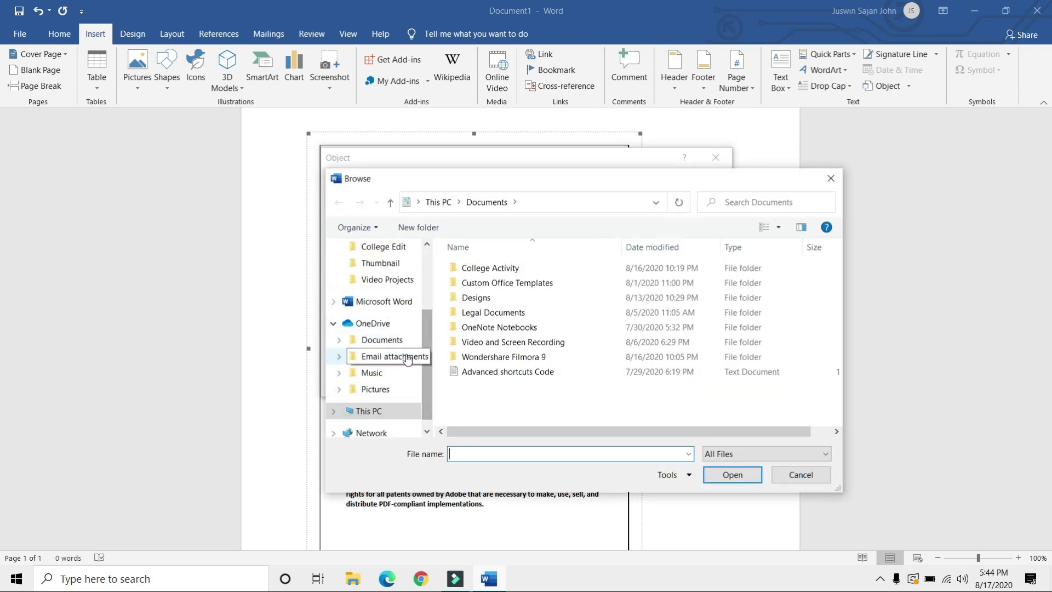
{"action": "scroll", "coordinate": [372, 280], "scroll_direction": "up", "scroll_amount": 2}
{"action": "left_click", "coordinate": [384, 265]}
{"action": "left_click", "coordinate": [532, 295]}
{"action": "left_click", "coordinate": [723, 475]}
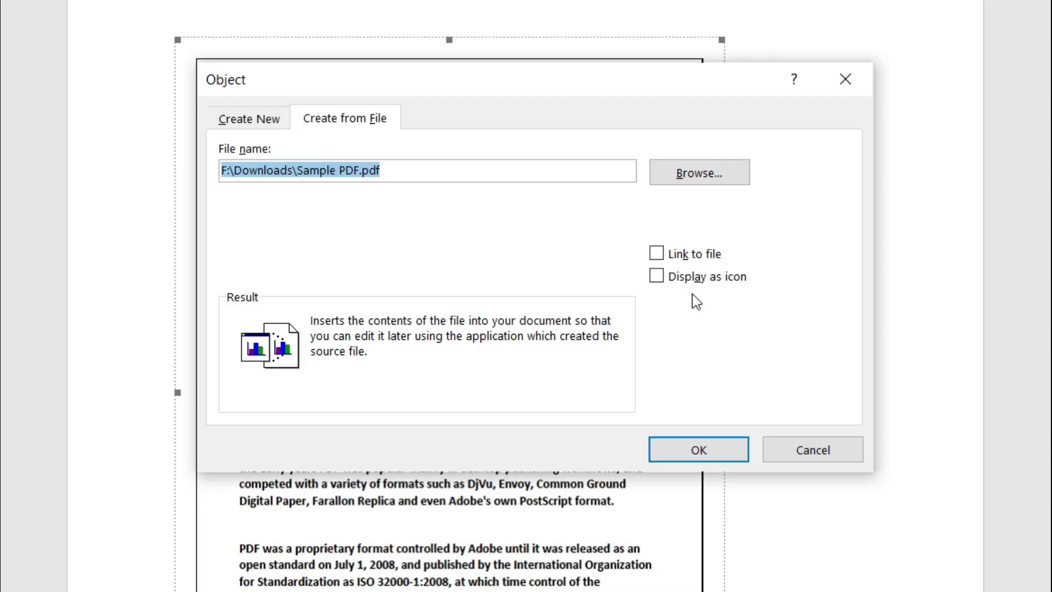
{"action": "left_click", "coordinate": [660, 279]}
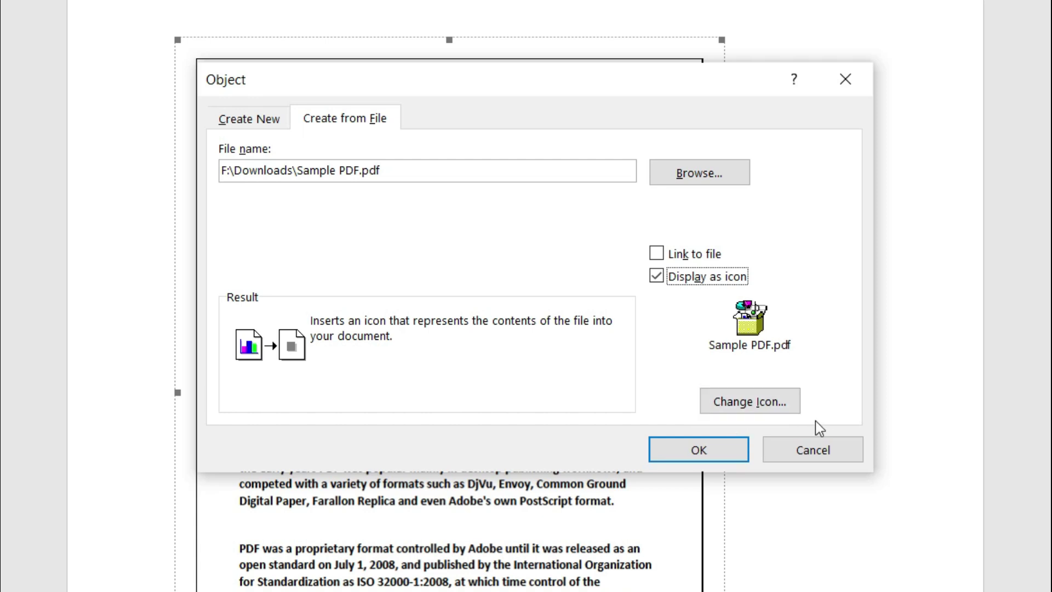
- Insert the Sample PDF.pdf icon into Document1 and open it from the icon
{"action": "left_click", "coordinate": [722, 446]}
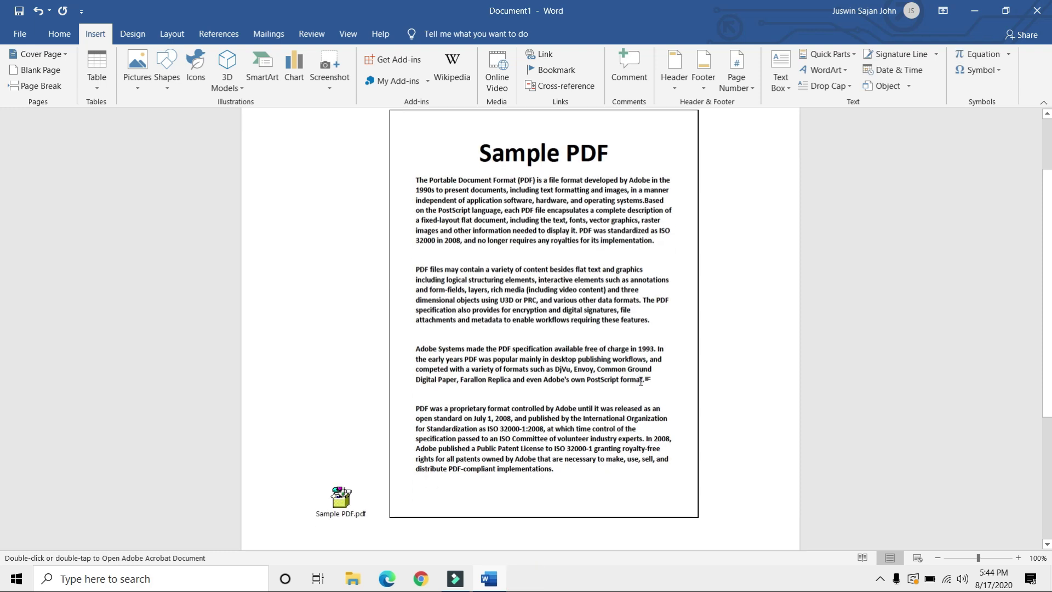
{"action": "scroll", "coordinate": [439, 345], "scroll_direction": "down", "scroll_amount": 4}
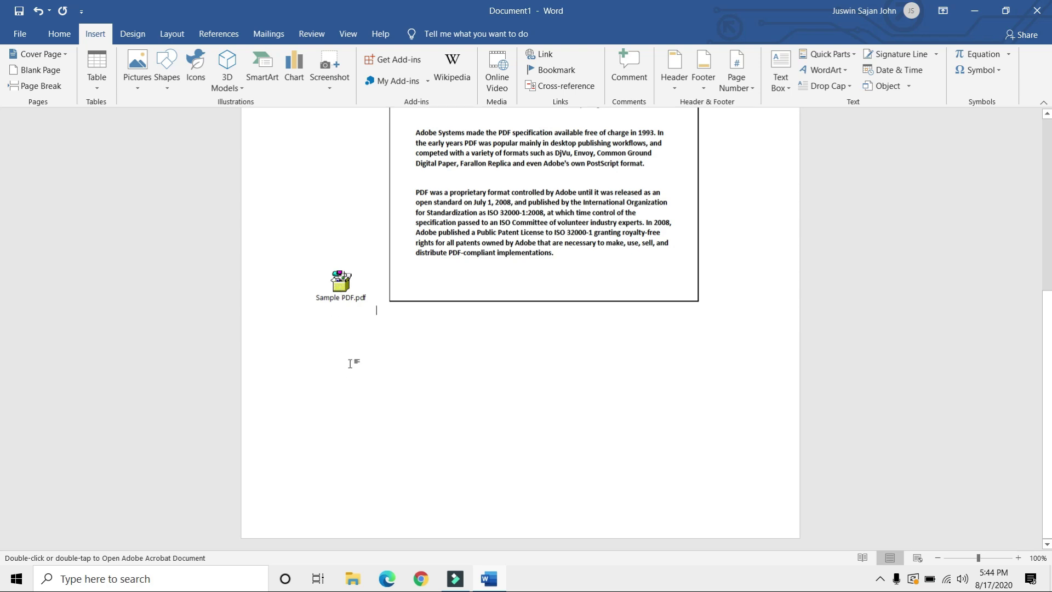
{"action": "double_click", "coordinate": [342, 280]}
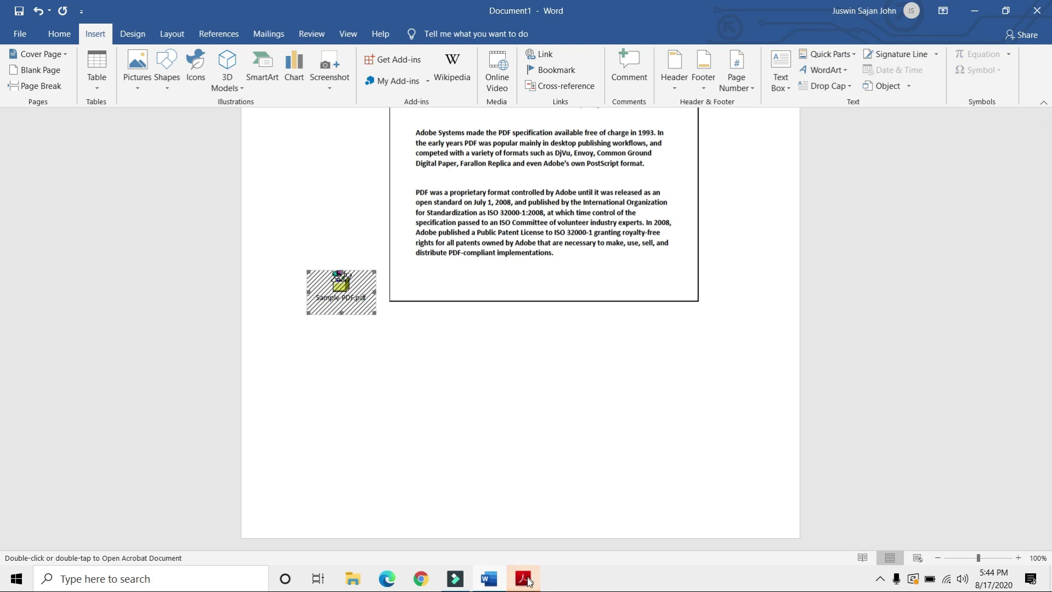
- Bring the Acrobat Reader window forward and scroll through pages 1 and 2 of Sample PDF
{"action": "mouse_move", "coordinate": [528, 584]}
{"action": "left_click", "coordinate": [527, 520]}
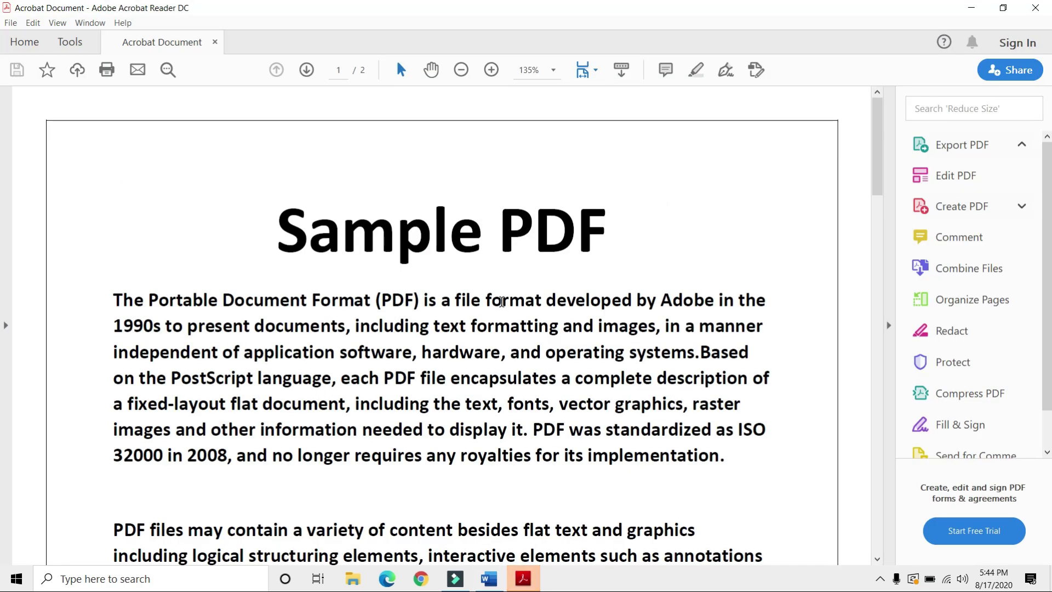
{"action": "scroll", "coordinate": [503, 300], "scroll_direction": "down", "scroll_amount": 15}
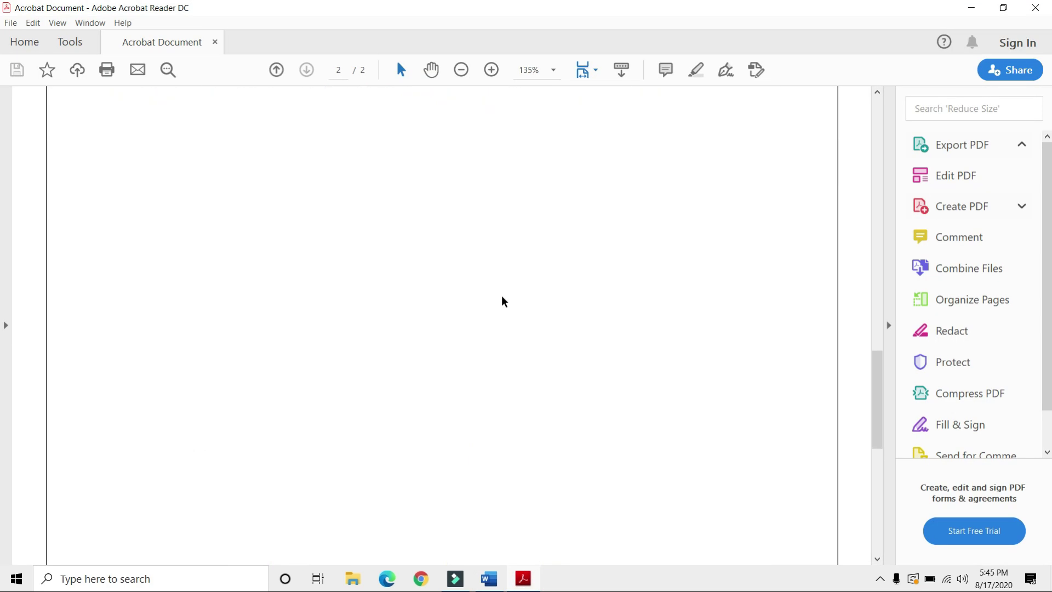
{"action": "scroll", "coordinate": [503, 300], "scroll_direction": "up", "scroll_amount": 15}
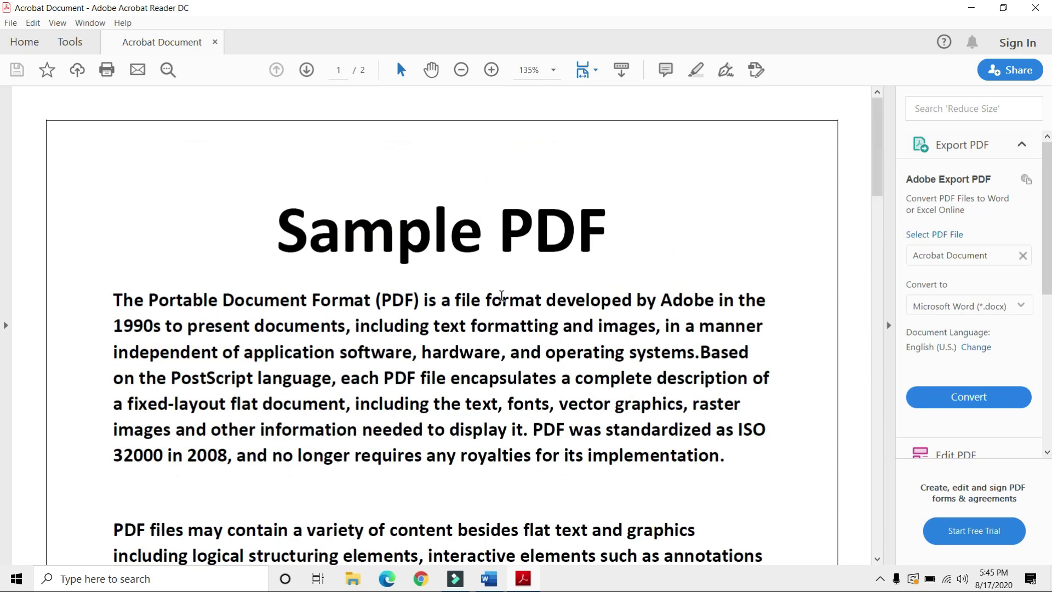
{"action": "scroll", "coordinate": [502, 299], "scroll_direction": "down", "scroll_amount": 15}
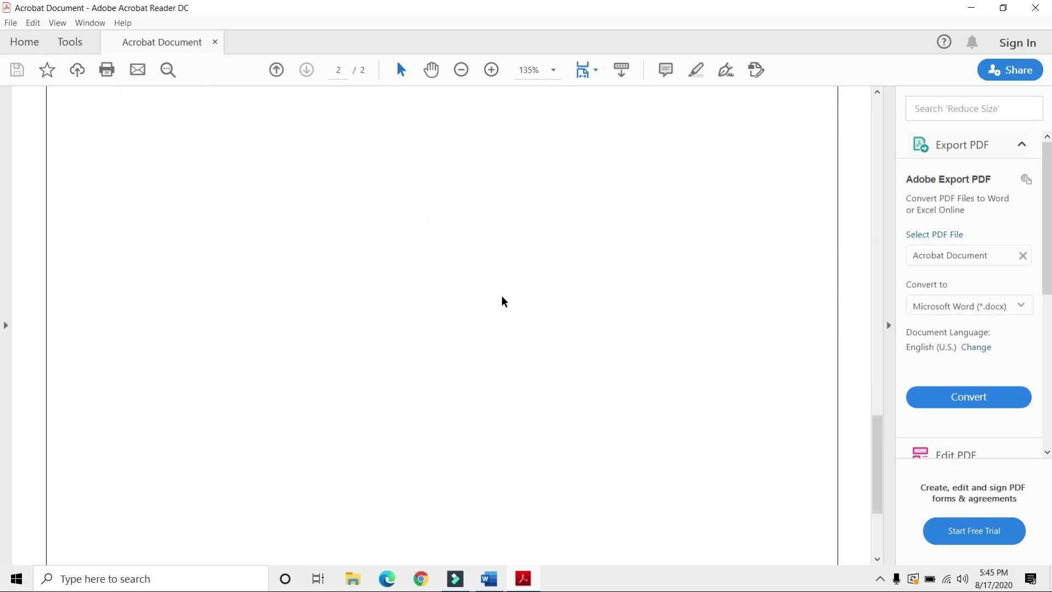
{"action": "scroll", "coordinate": [504, 301], "scroll_direction": "up", "scroll_amount": 10}
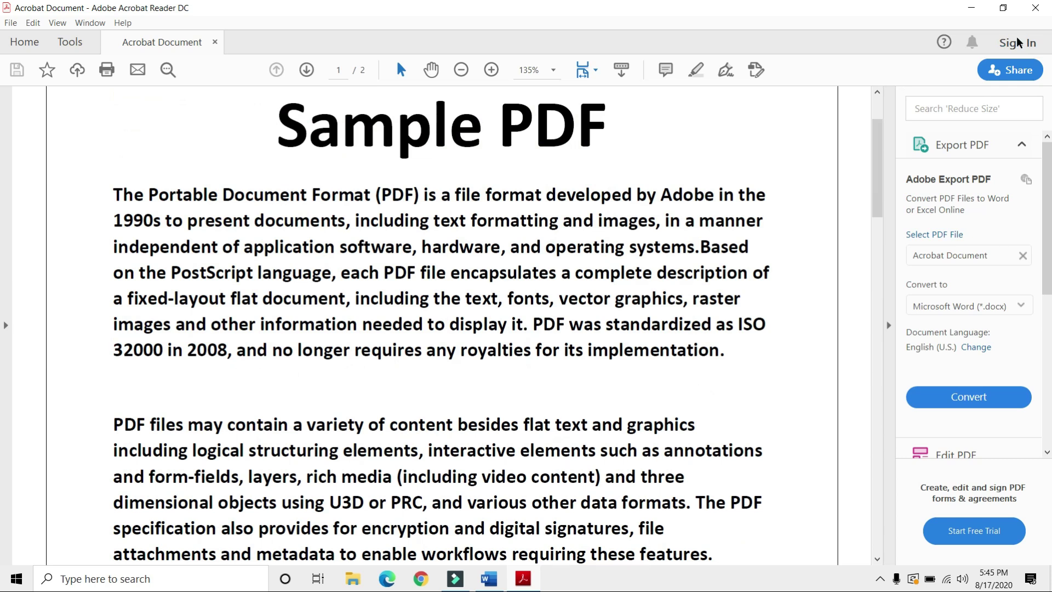